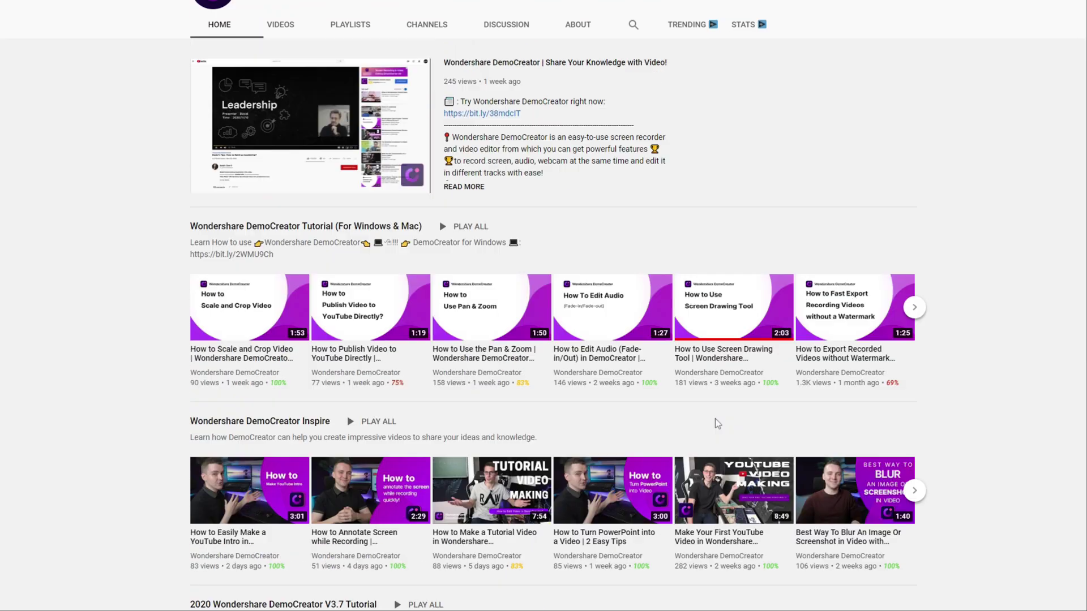
scroll(715, 419, "up", 5)
Subscribe to the Wondershare DemoCreator YouTube channel.
left_click(721, 240)
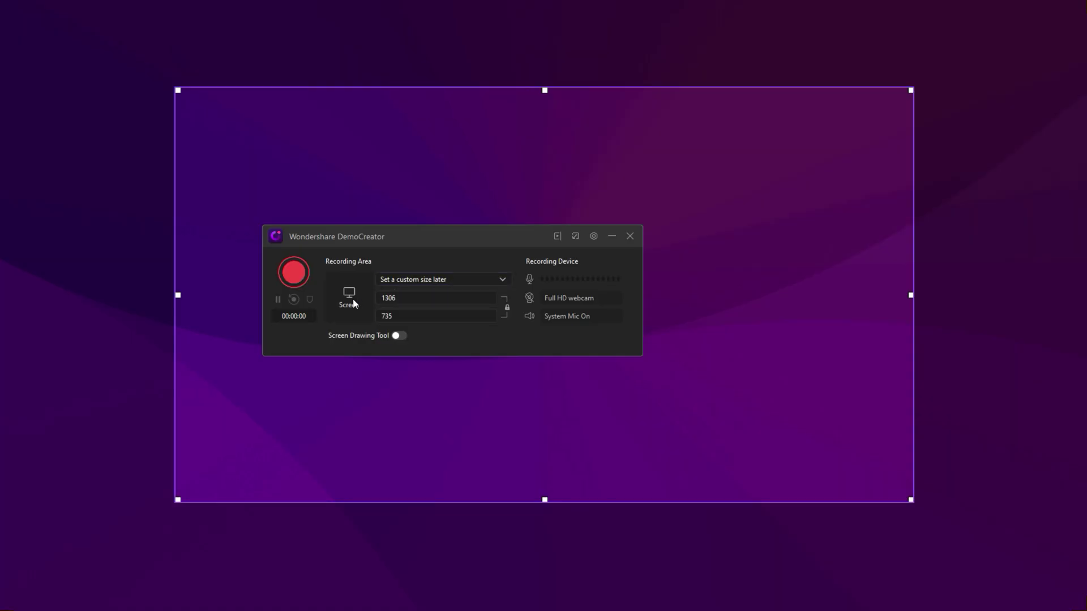
Enable full-screen capture with the webcam preview and start the screen-plus-webcam recording.
left_click(350, 295)
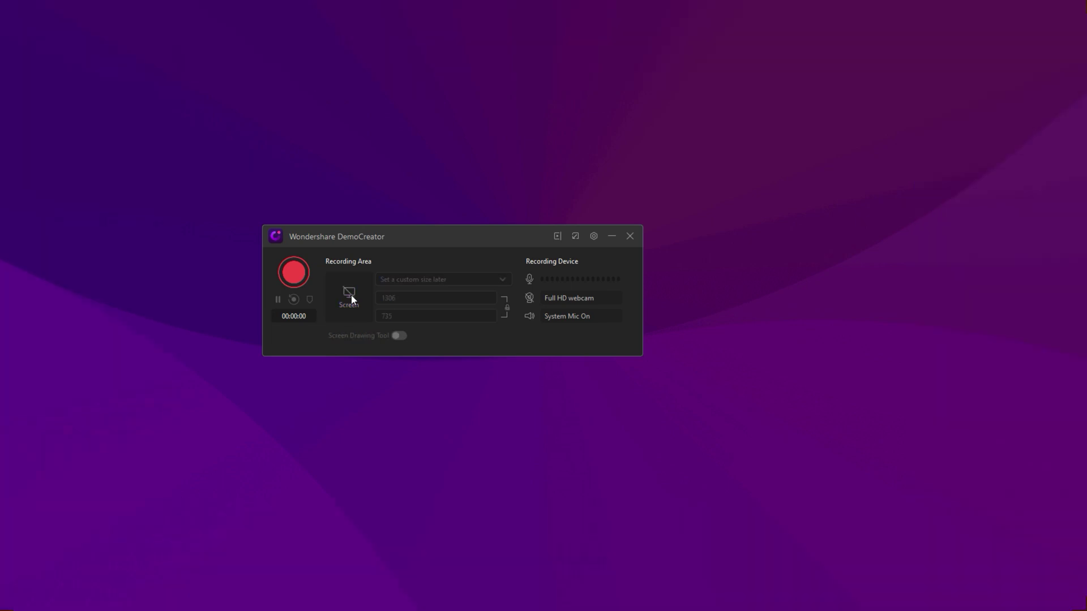
left_click(529, 298)
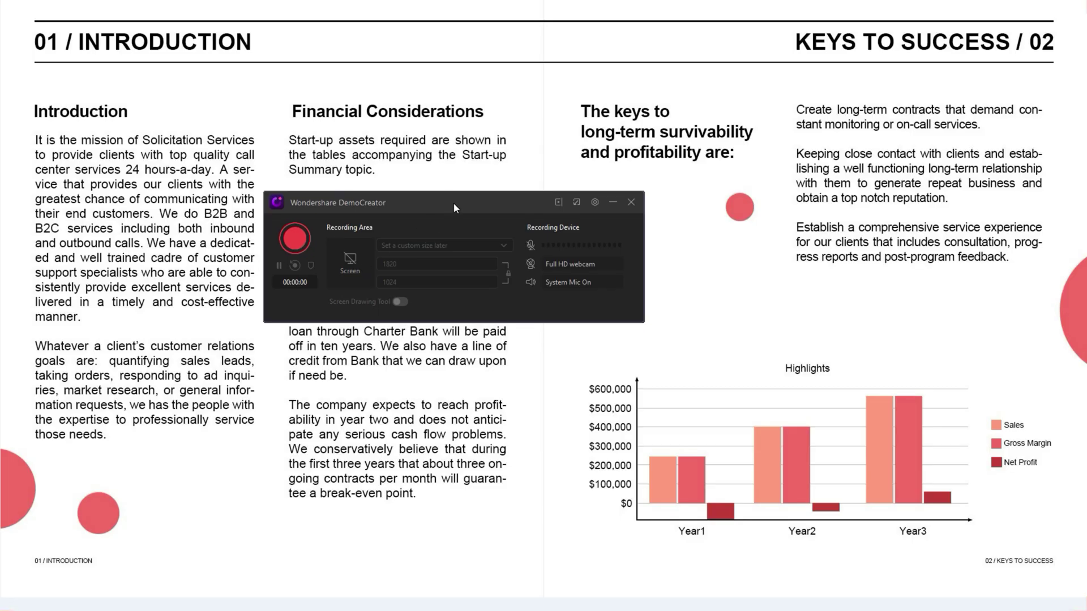
left_click(350, 262)
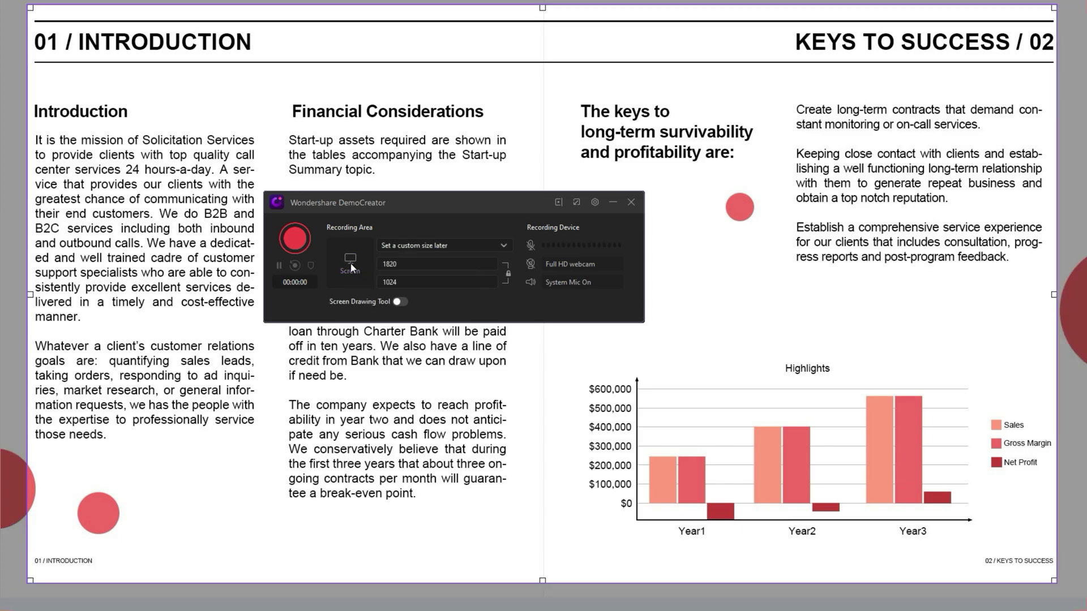
left_click(532, 264)
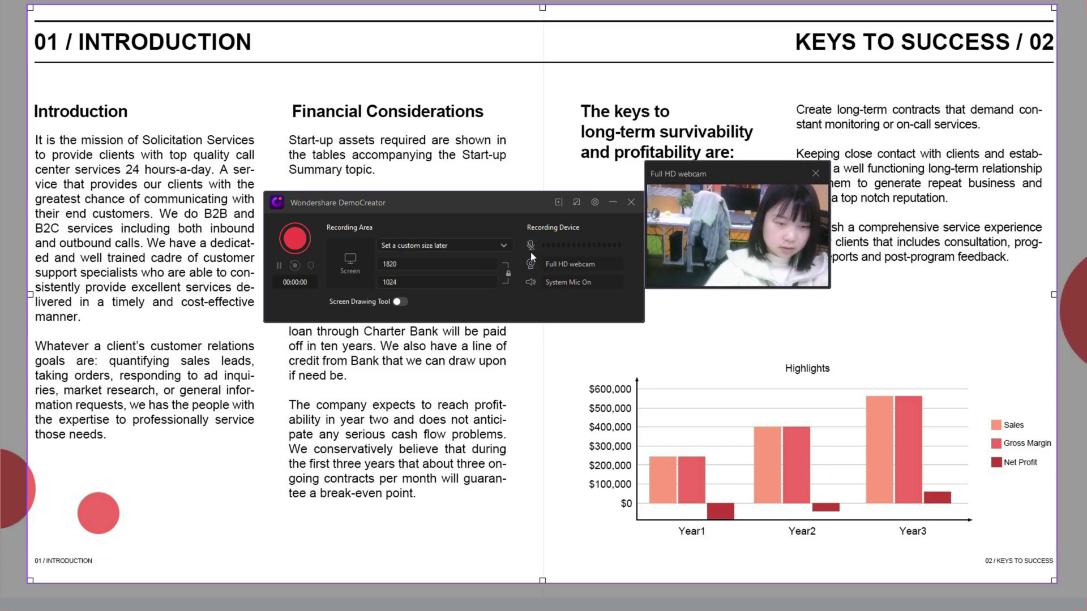
left_click(295, 238)
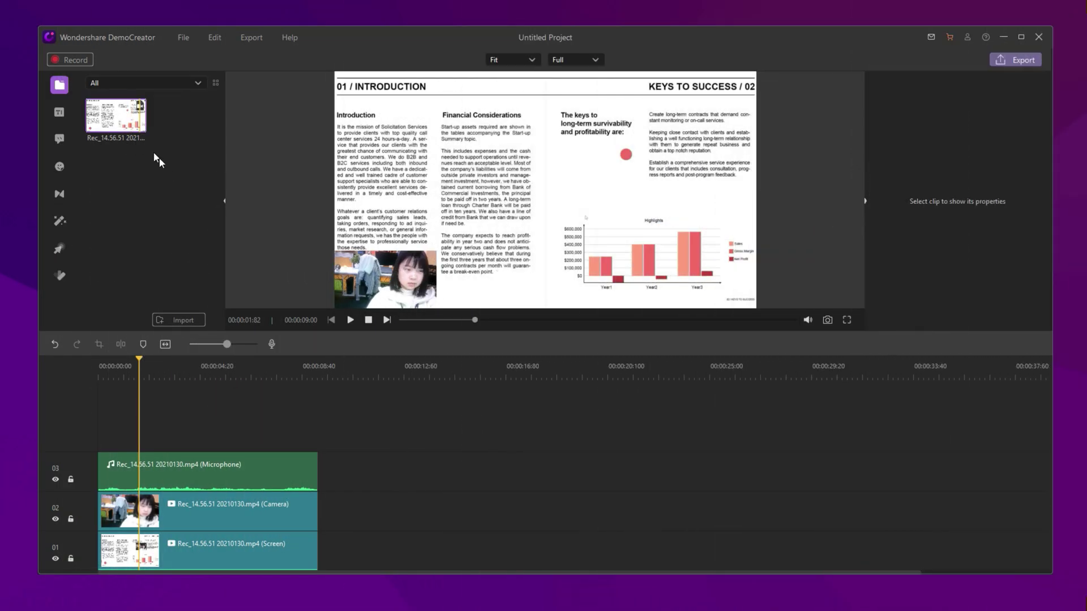
Inspect the screen, webcam and microphone clips, then place a transition at the split.
left_click(269, 547)
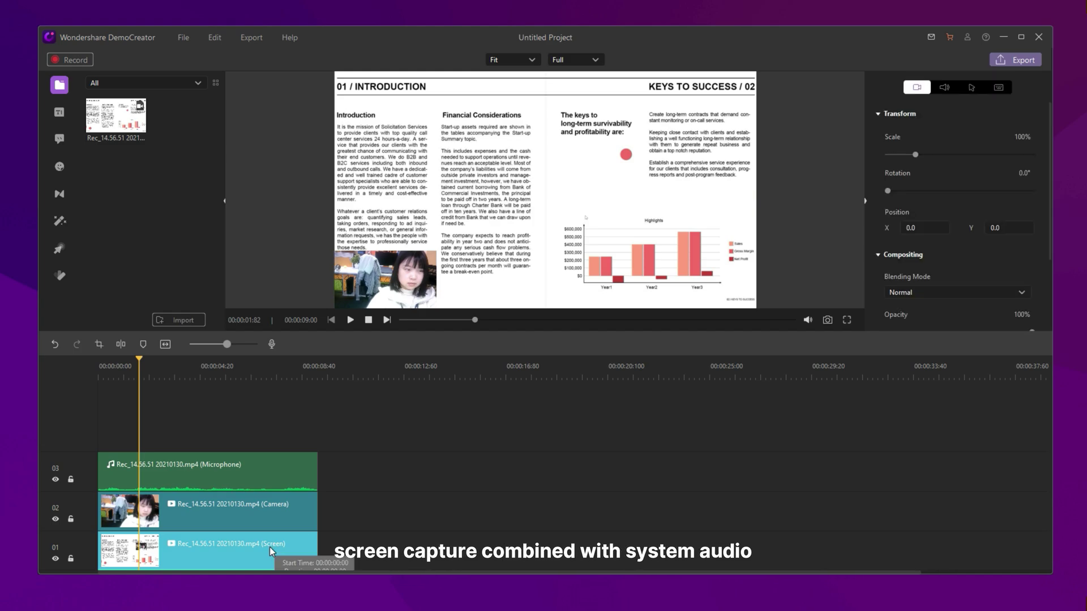
left_click(264, 508)
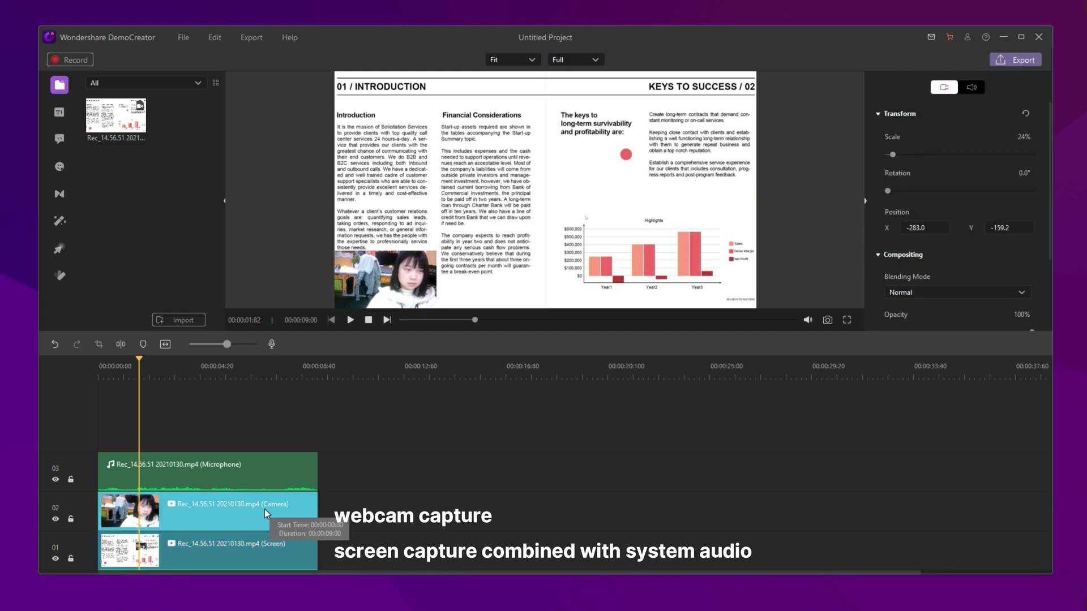
left_click(245, 476)
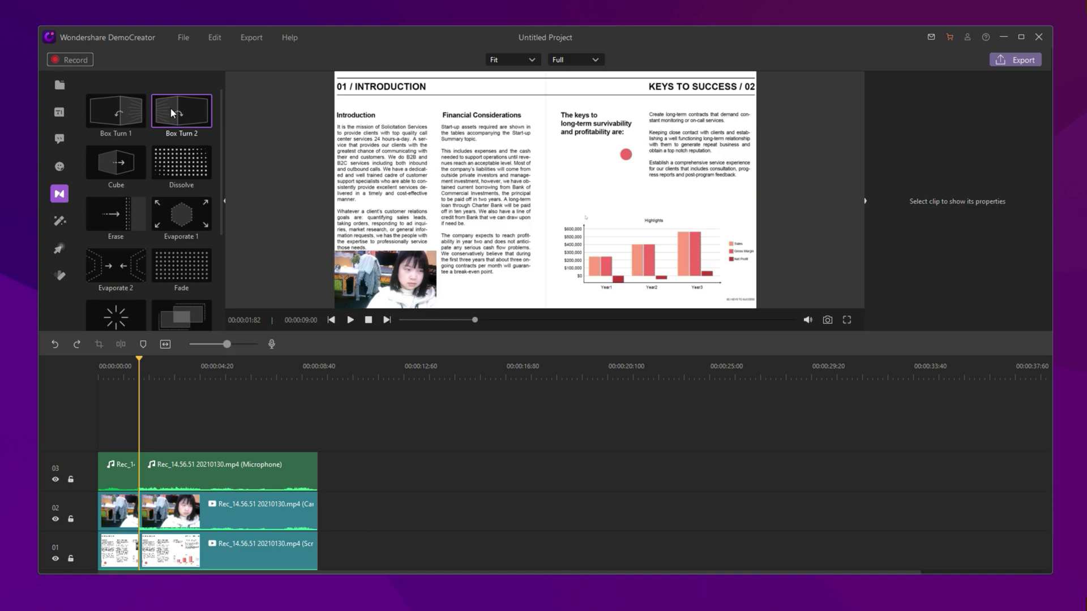
left_click_drag(124, 552, 134, 553)
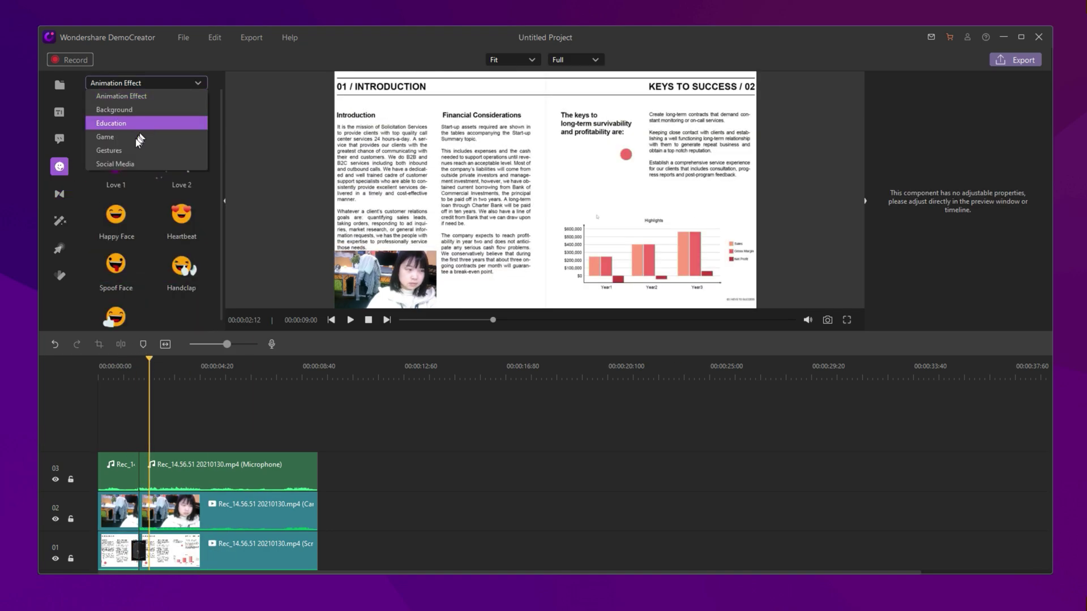
scroll(137, 126, "up", 1)
Add the Education Pencil sticker at the playhead and shrink it beside the survivability heading.
left_click_drag(116, 265, 170, 434)
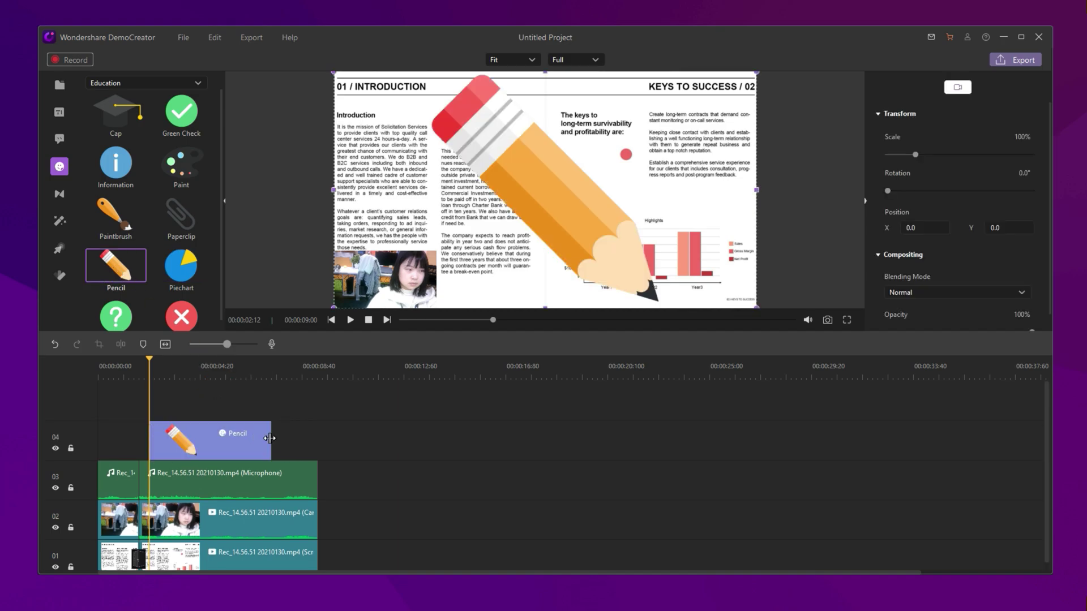
left_click_drag(756, 306, 646, 212)
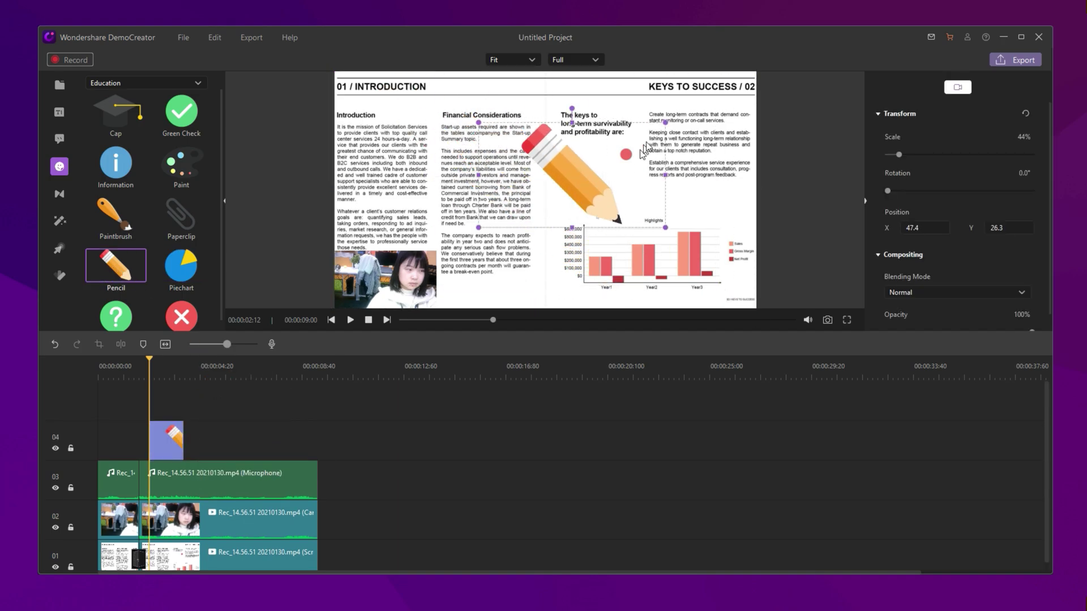
left_click_drag(560, 187, 595, 179)
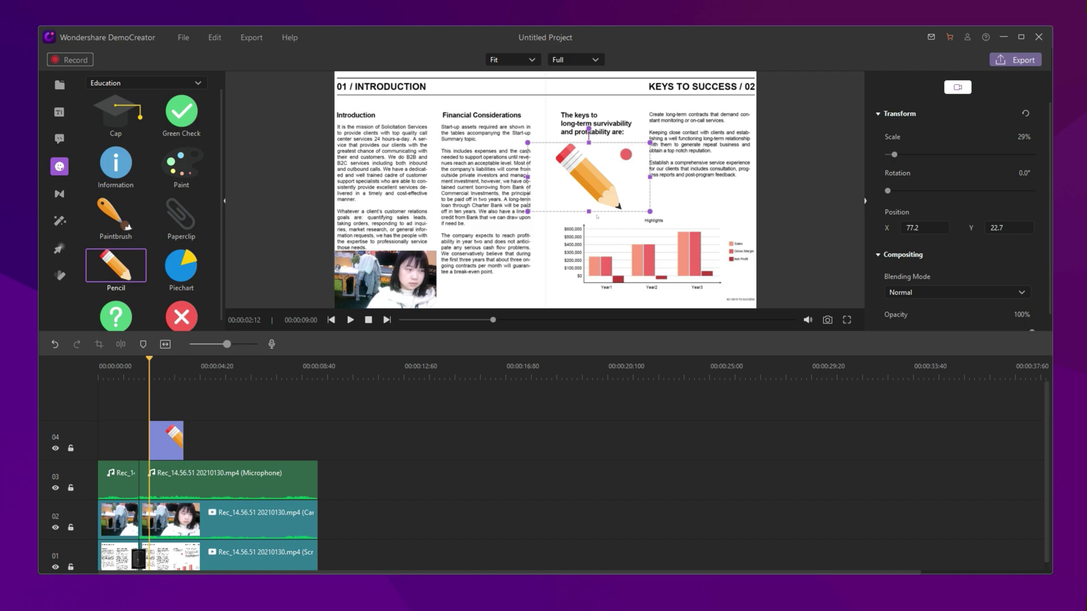
Add the Animation Effect Handclap sticker after the pencil, positioned near the survivability heading.
left_click(350, 320)
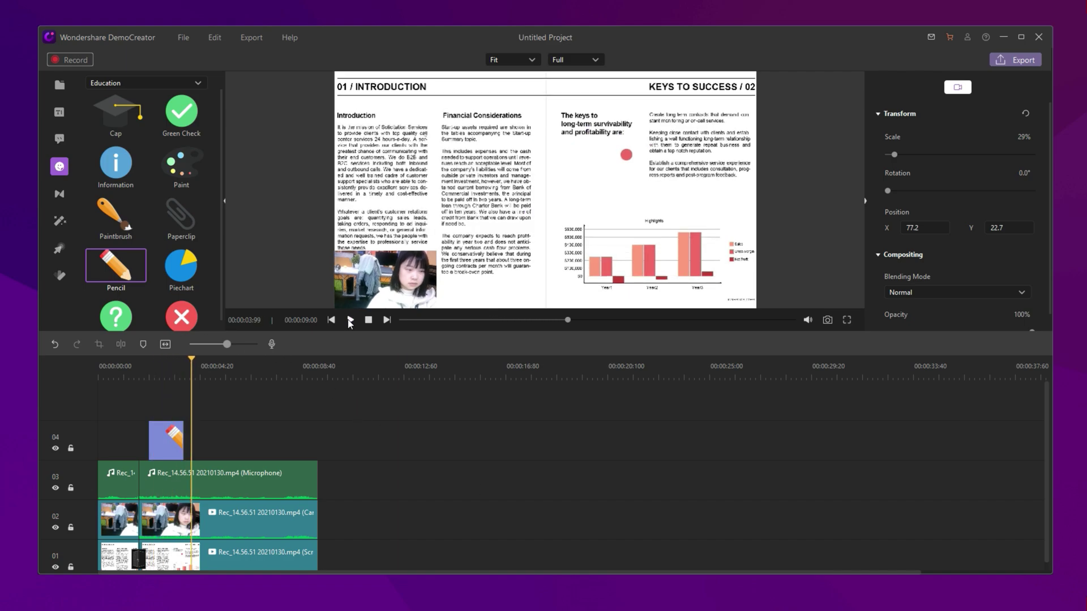
left_click(60, 166)
left_click(132, 95)
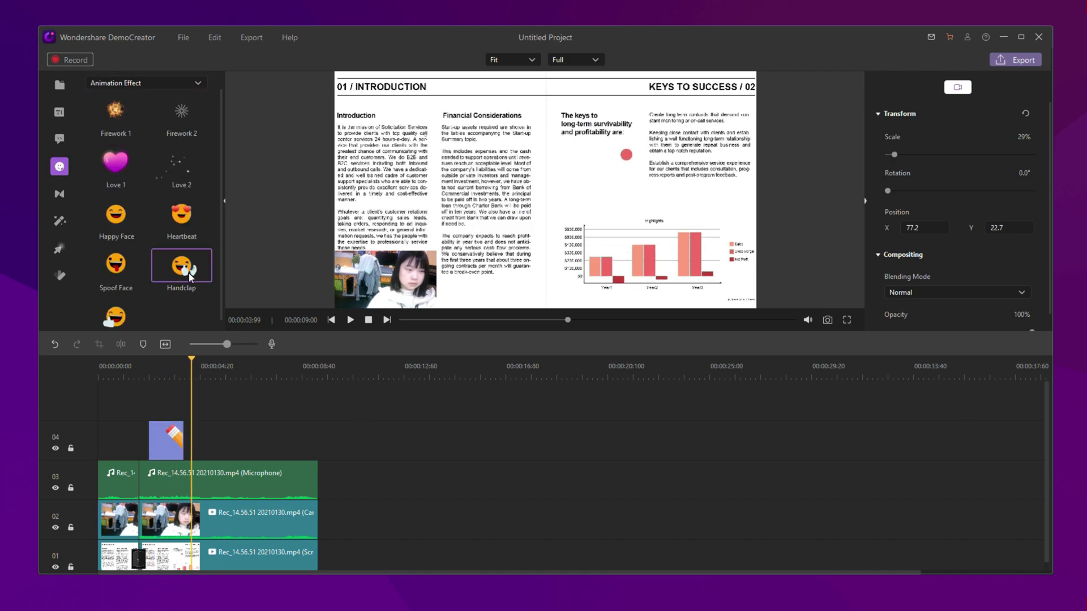
left_click_drag(189, 271, 208, 441)
mouse_move(552, 191)
left_mouse_down()
mouse_move(505, 205)
mouse_move(589, 174)
left_mouse_up()
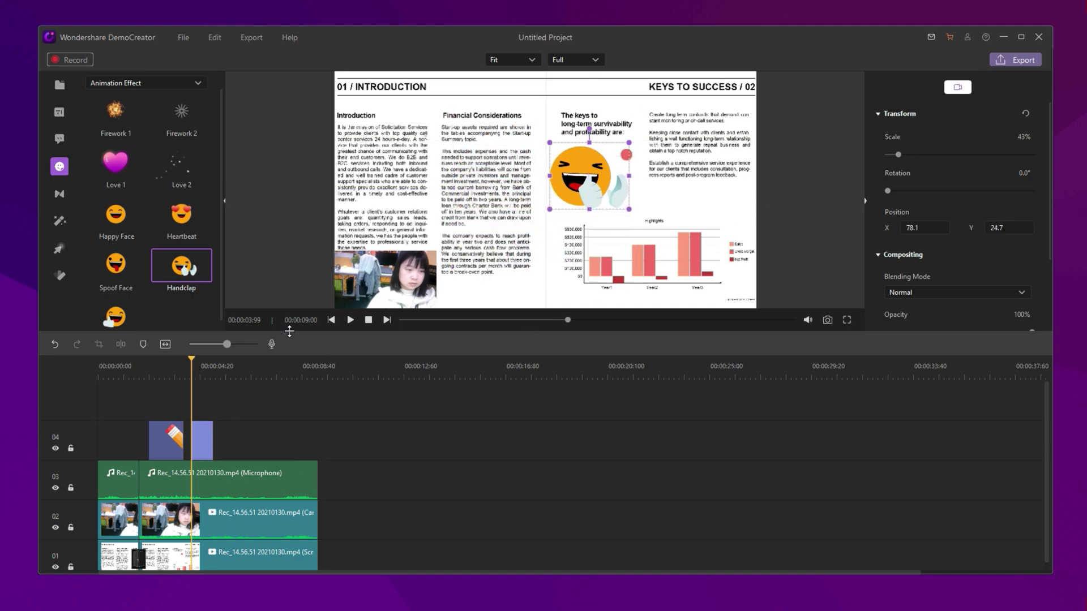
left_click(350, 321)
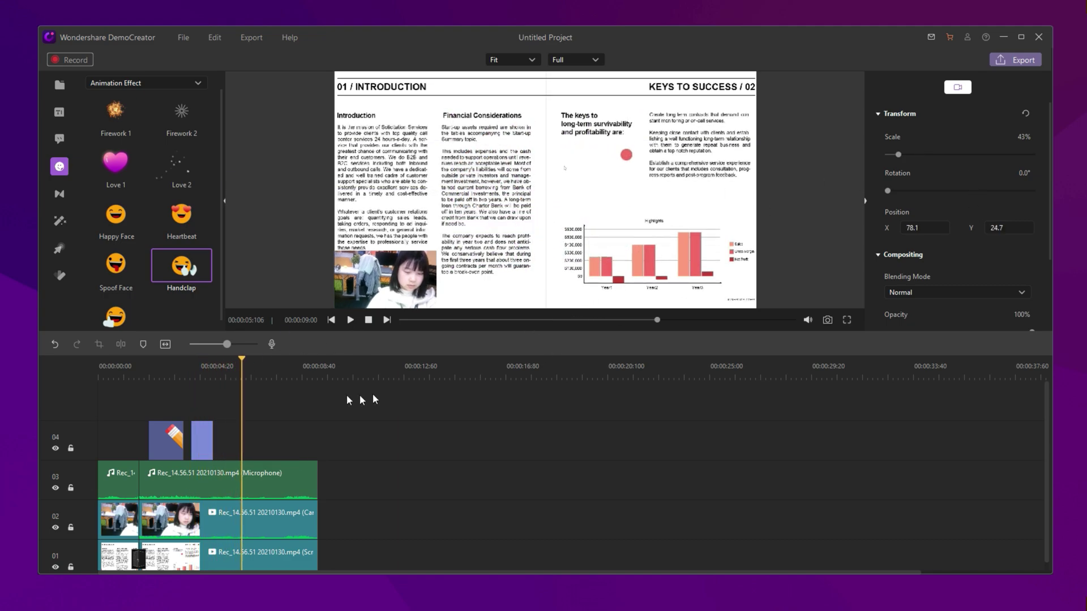
left_click_drag(241, 364, 203, 364)
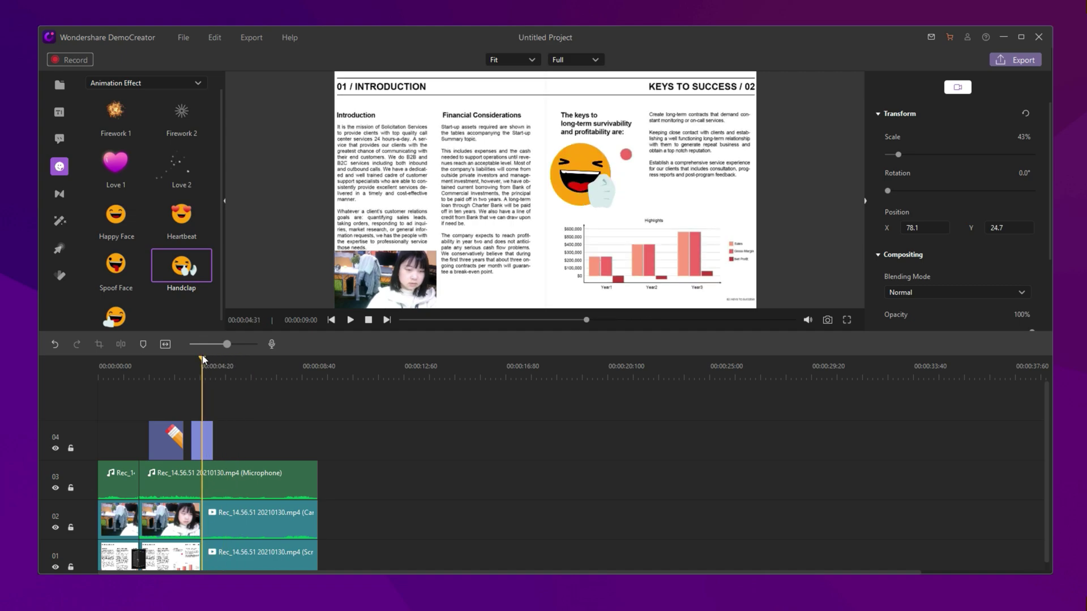
scroll(950, 217, "down", 2)
scroll(950, 217, "down", 2)
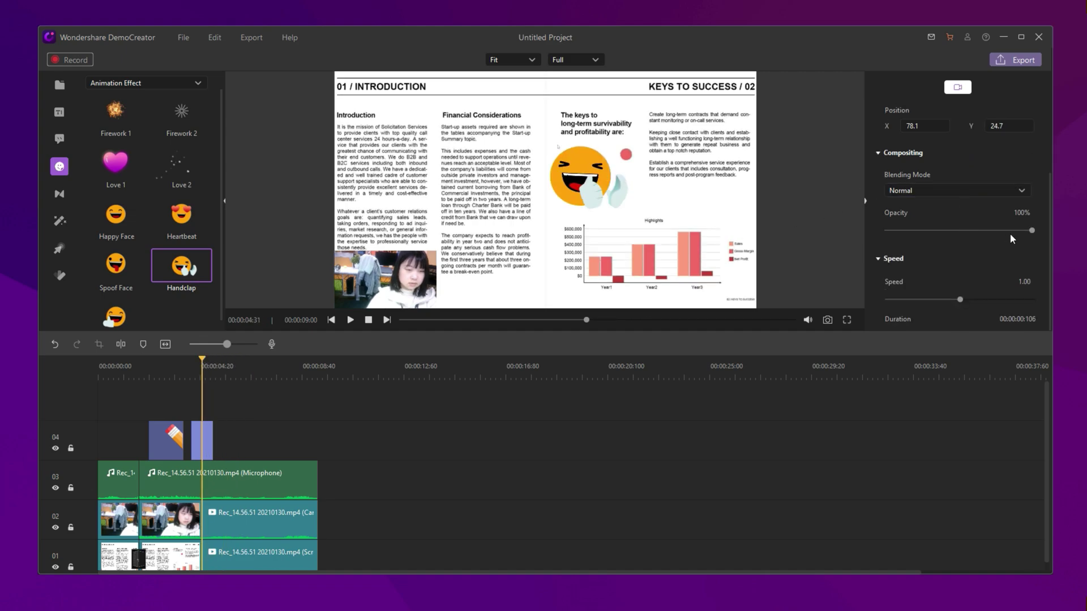
Set the handclap sticker to 74% opacity and adjust its speed.
left_click_drag(1033, 229, 907, 229)
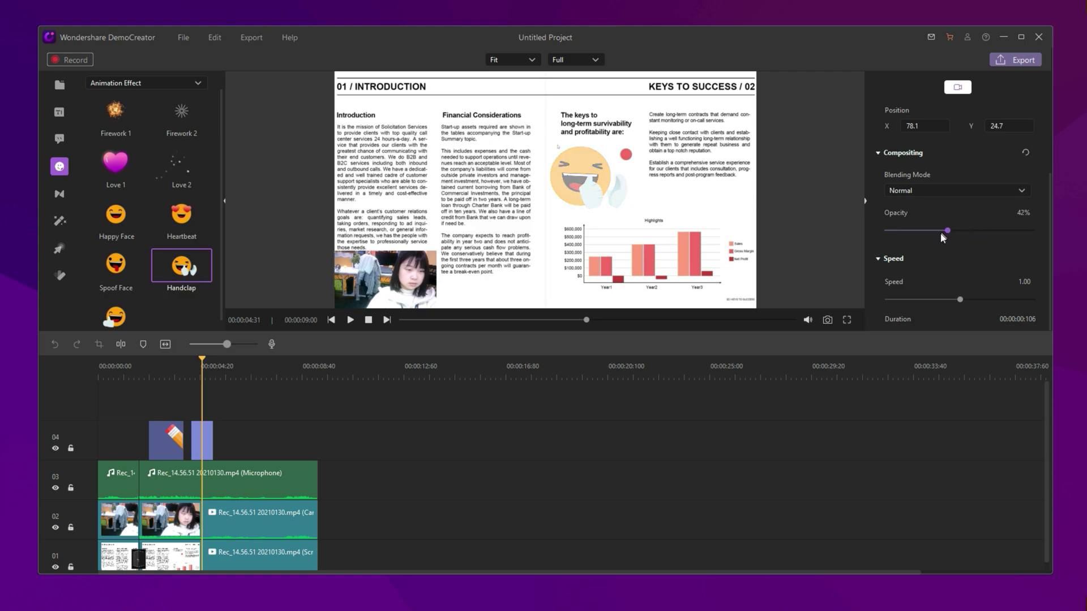
mouse_move(908, 229)
left_mouse_down()
mouse_move(1032, 229)
mouse_move(994, 231)
left_mouse_up()
left_click_drag(960, 300, 973, 299)
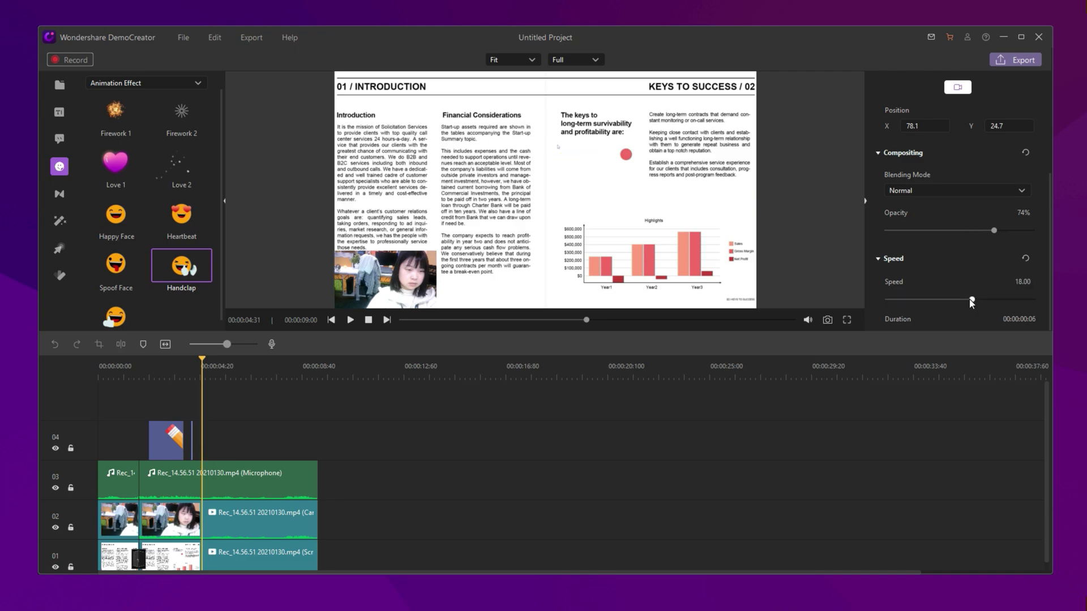
scroll(993, 223, "up", 2)
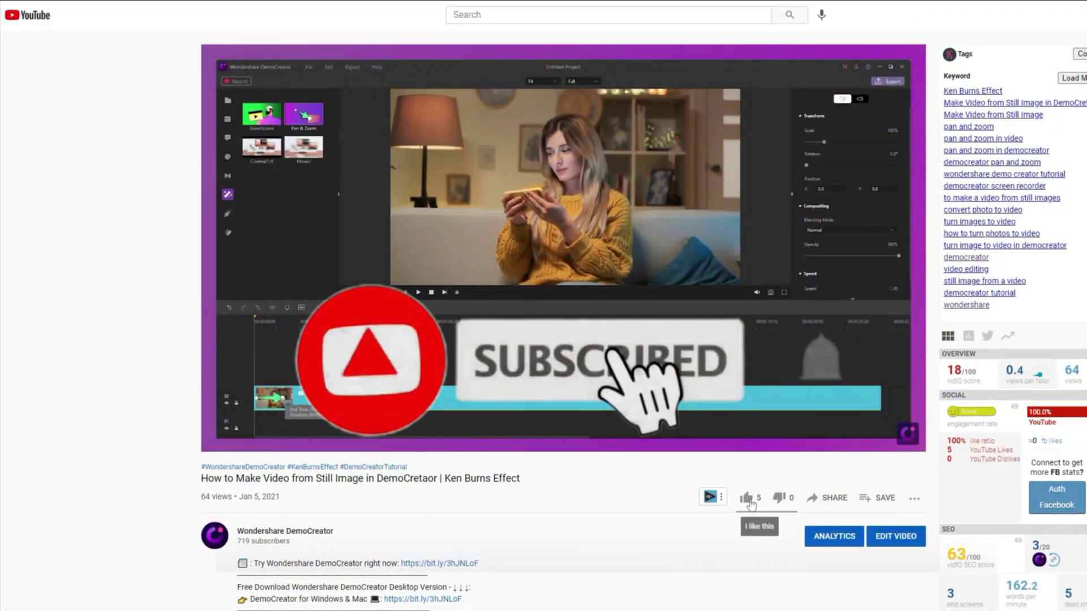
mouse_move(544, 427)
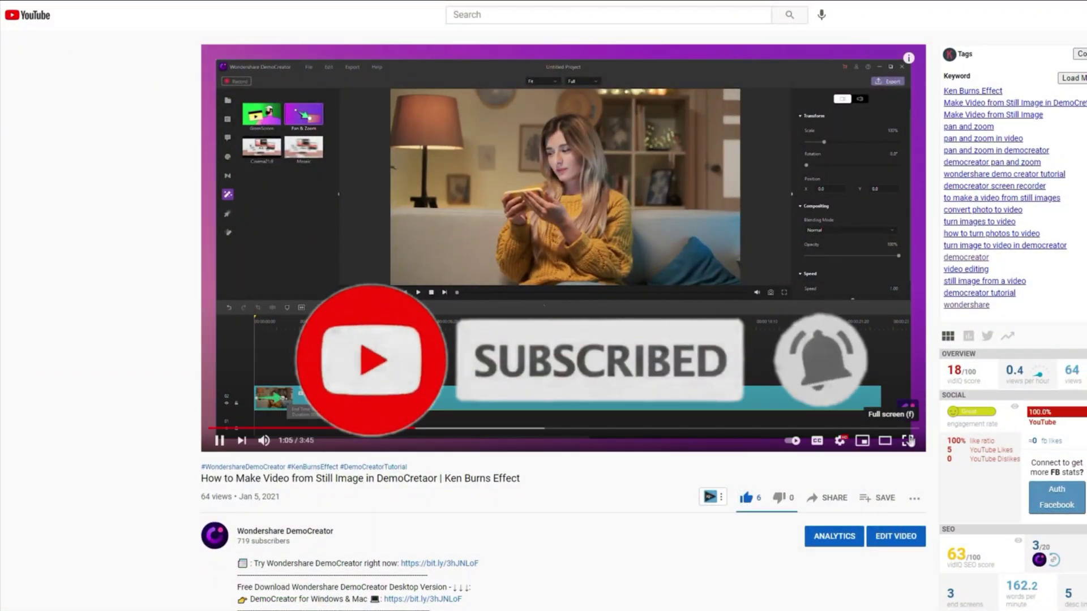
scroll(643, 516, "down", 1)
scroll(643, 515, "down", 3)
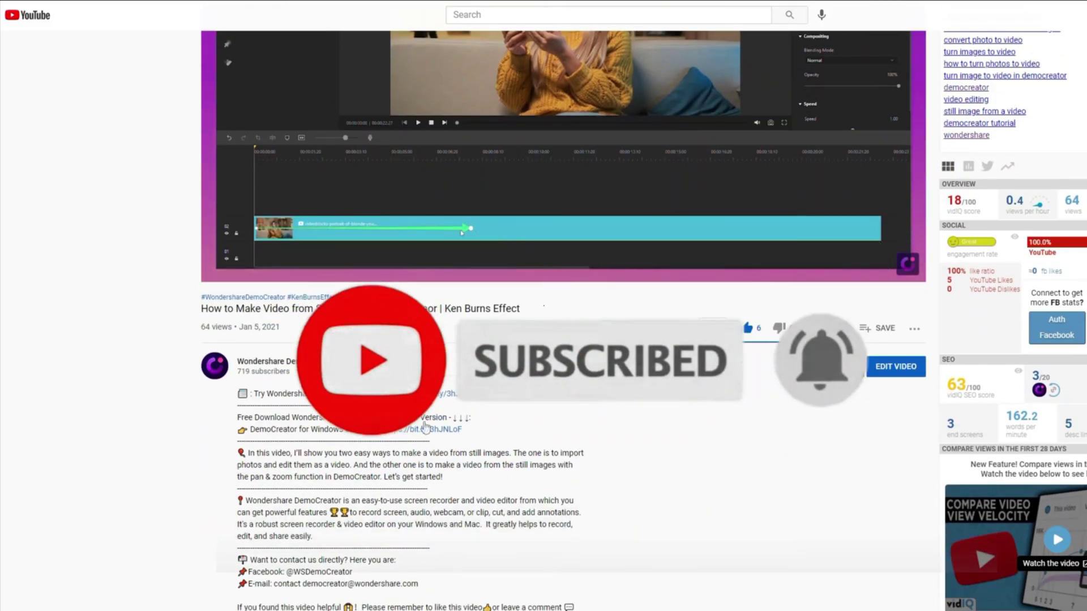
scroll(643, 515, "down", 3)
scroll(473, 352, "down", 2)
scroll(472, 352, "down", 3)
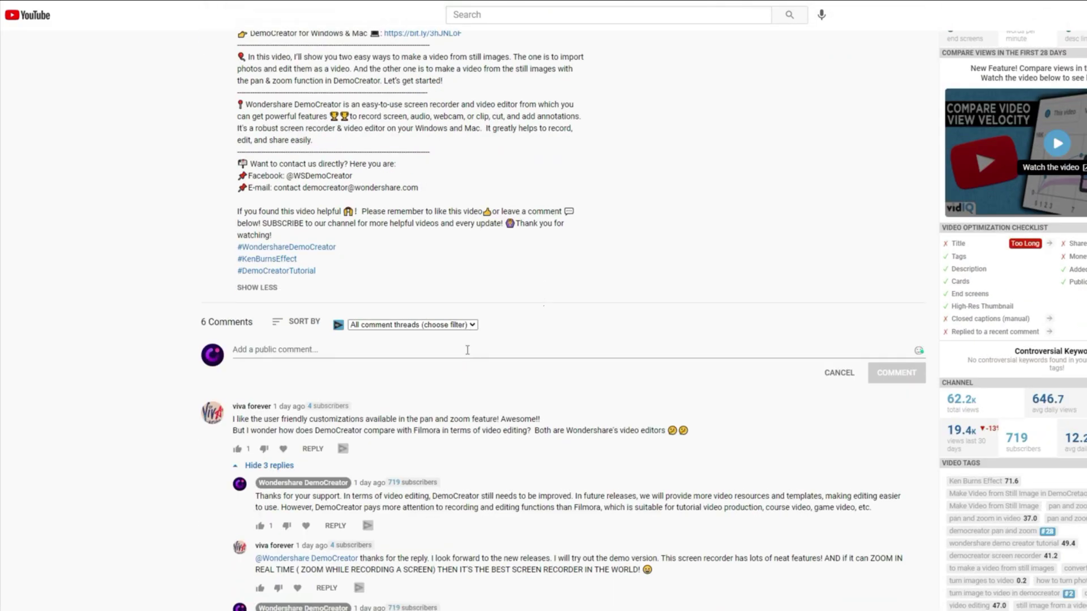
scroll(472, 352, "down", 2)
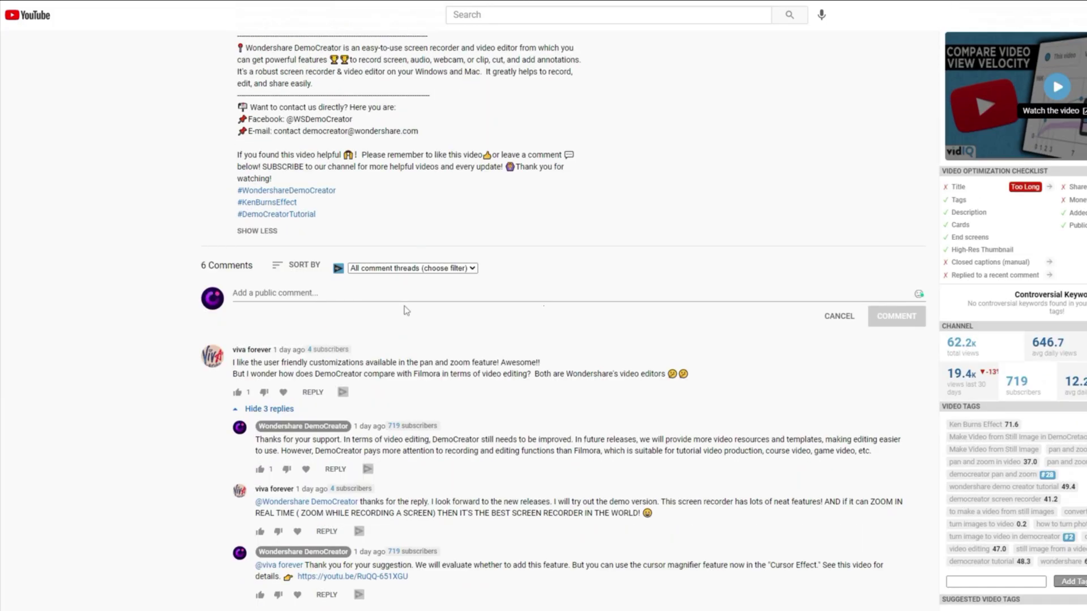
scroll(405, 309, "up", 4)
scroll(405, 309, "up", 4)
scroll(476, 356, "up", 4)
scroll(567, 417, "up", 2)
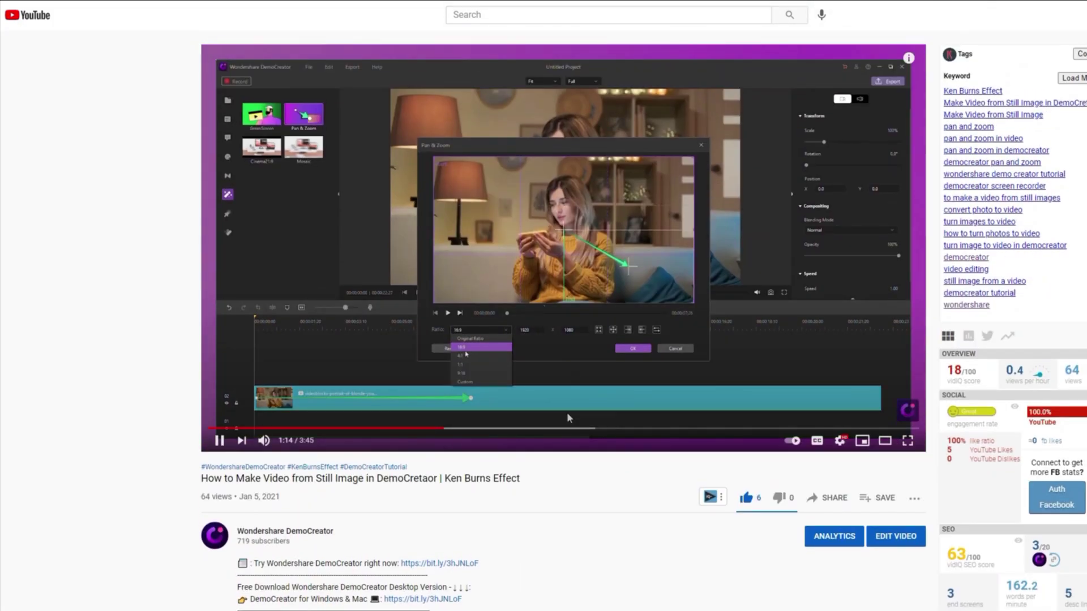